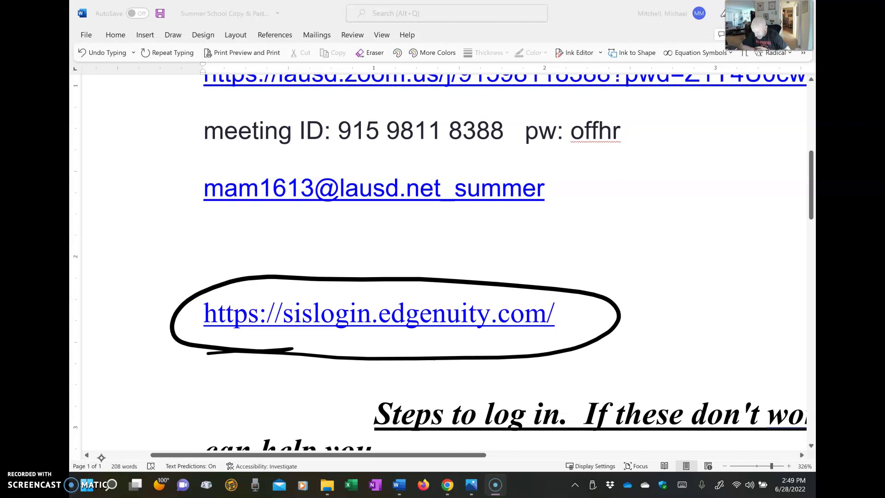
Ink an arrow toward the circled sislogin.edgenuity.com link and a small dot after 'summer'.
{"action": "left_click_drag", "start_coordinate": [593, 251], "coordinate": [570, 278]}
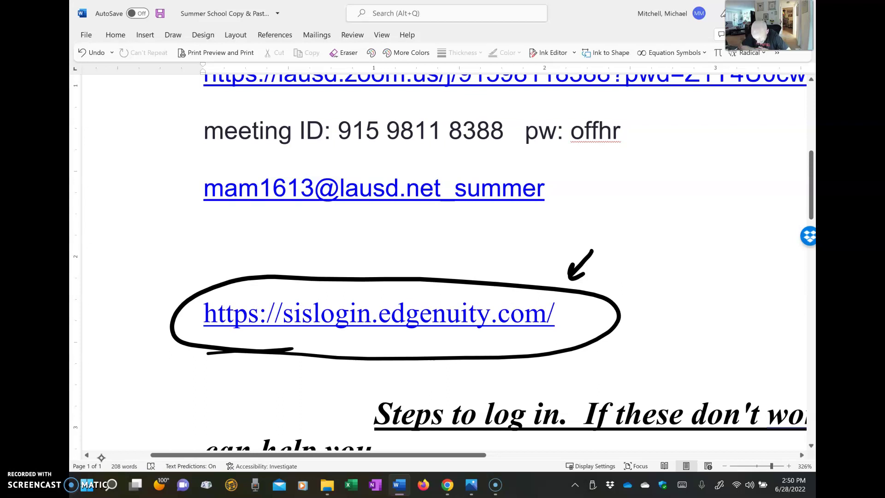
{"action": "mouse_move", "coordinate": [570, 177]}
{"action": "left_mouse_down"}
{"action": "mouse_move", "coordinate": [568, 189]}
{"action": "mouse_move", "coordinate": [574, 180]}
{"action": "left_mouse_up"}
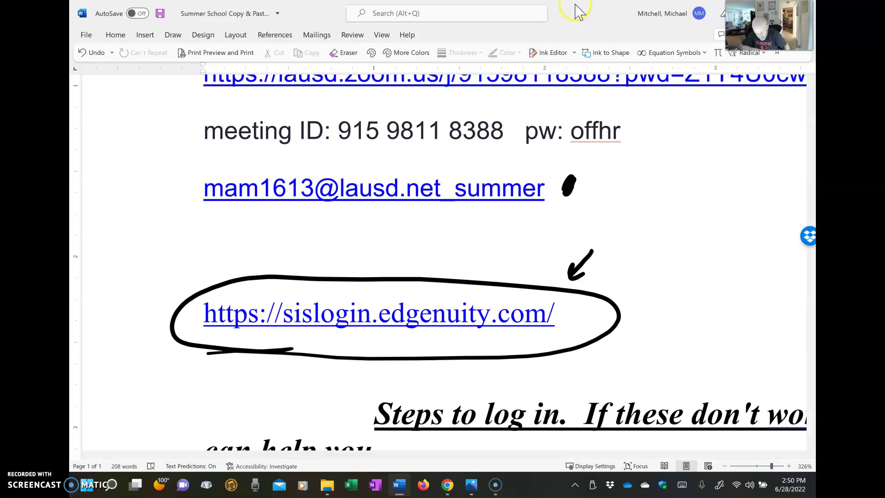
Bring up Screenshot (10).png in Photos, hiding Word to reveal the password and video notes.
{"action": "key", "text": "alt+Tab"}
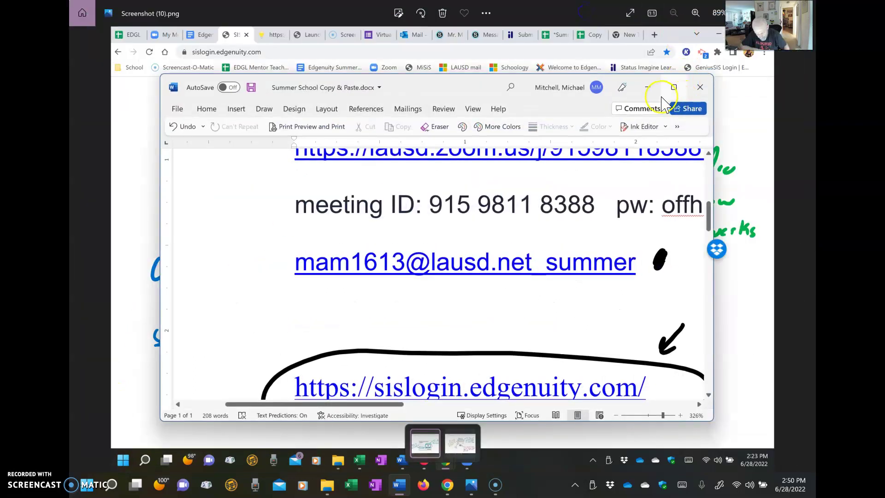
{"action": "left_click", "coordinate": [647, 88]}
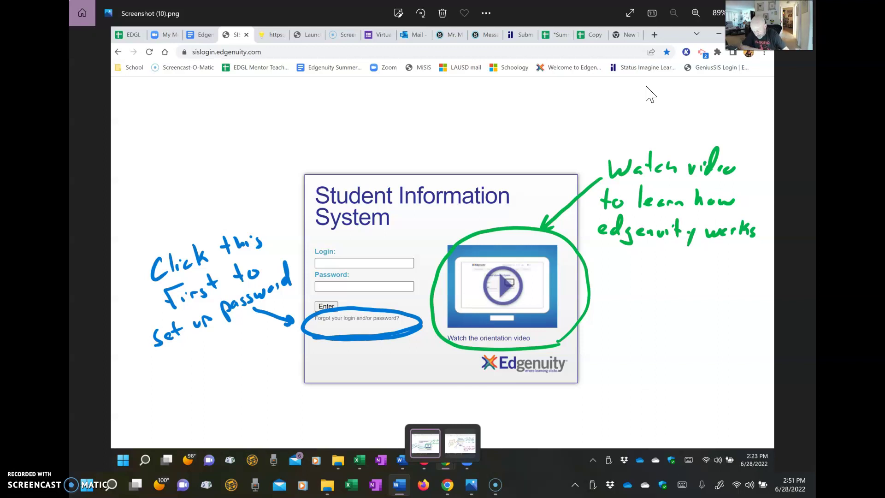
{"action": "left_click", "coordinate": [582, 15]}
{"action": "double_click", "coordinate": [582, 16]}
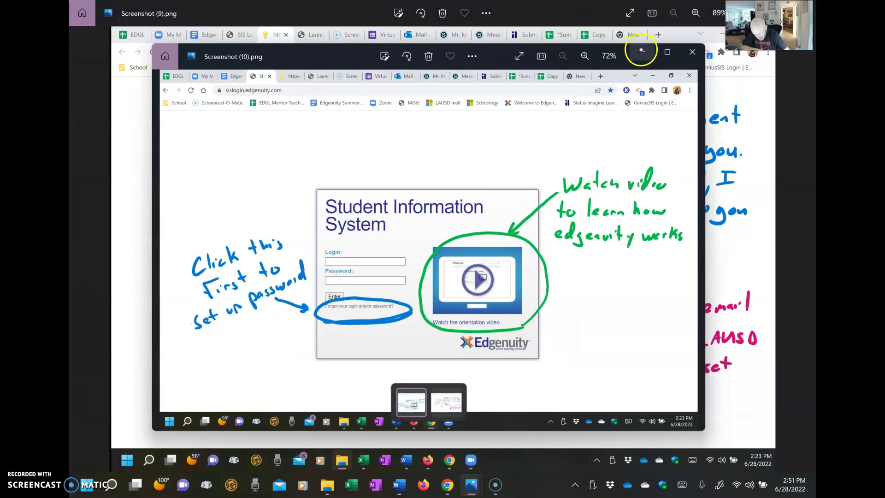
Minimize Screenshot (10) to review Screenshot (9), then minimize it to reveal the live SIS login page.
{"action": "left_click", "coordinate": [642, 51]}
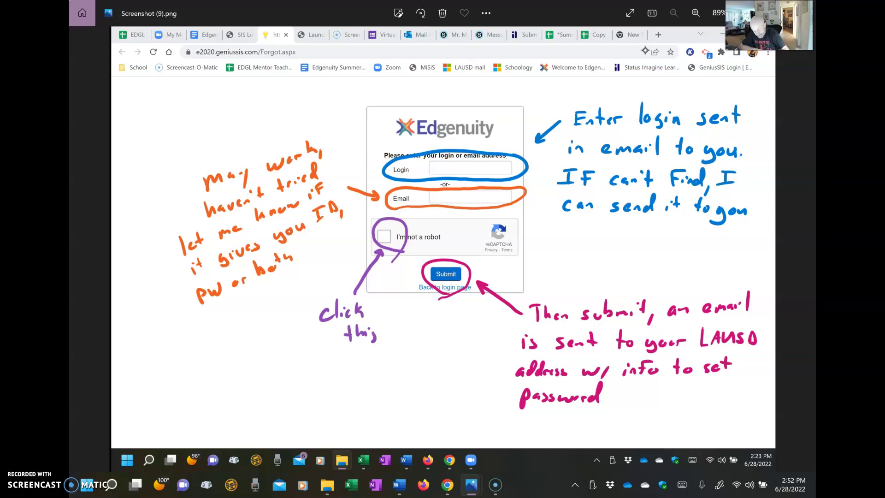
{"action": "double_click", "coordinate": [579, 11]}
{"action": "left_click", "coordinate": [647, 52]}
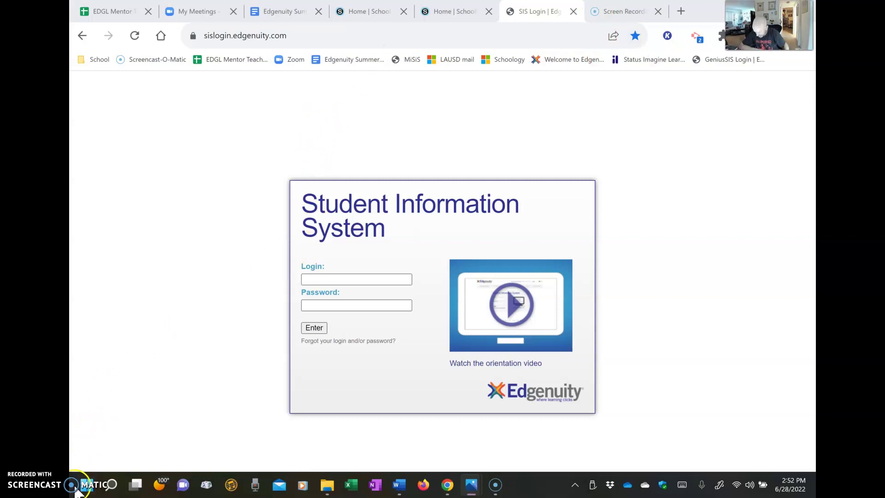
On the forgot login/password form, enter the student login ID with a lowercase prefix, pass reCAPTCHA, and submit.
{"action": "left_click", "coordinate": [375, 280]}
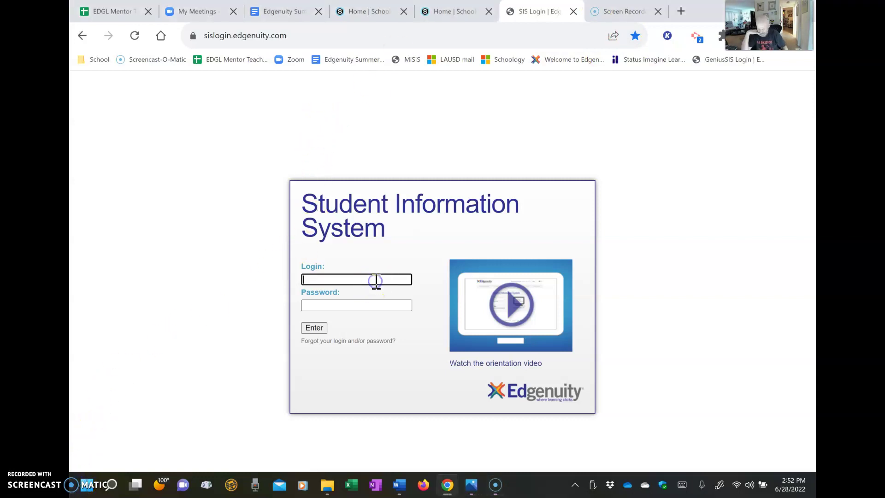
{"action": "left_click", "coordinate": [359, 344]}
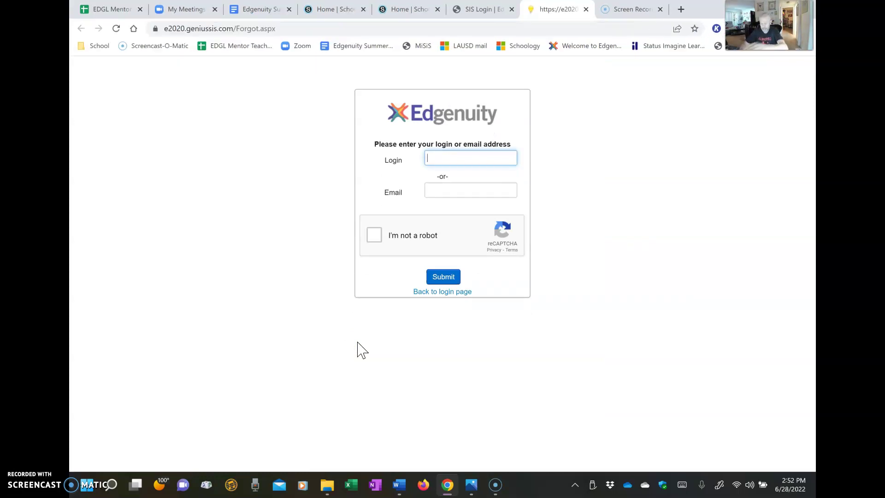
{"action": "type", "text": "LAUSD"}
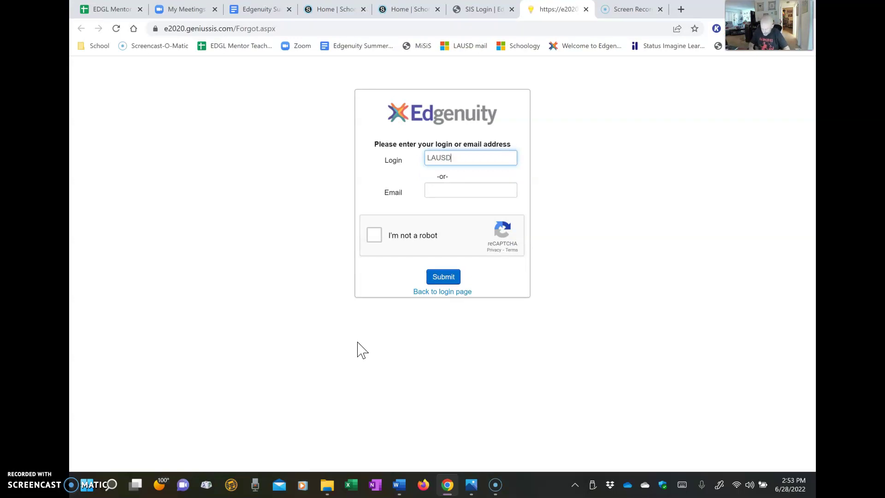
{"action": "type", "text": "123456L789"}
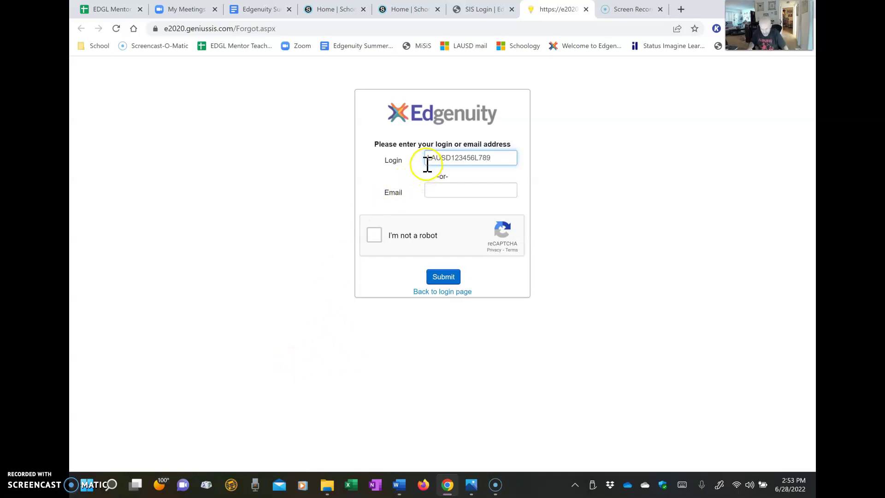
{"action": "left_click_drag", "start_coordinate": [427, 159], "coordinate": [453, 159]}
{"action": "type", "text": "lausd"}
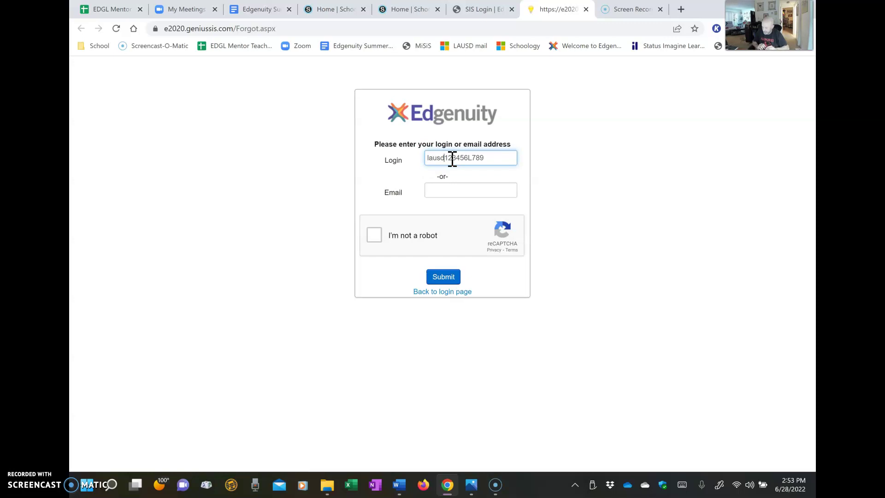
{"action": "left_click", "coordinate": [374, 236]}
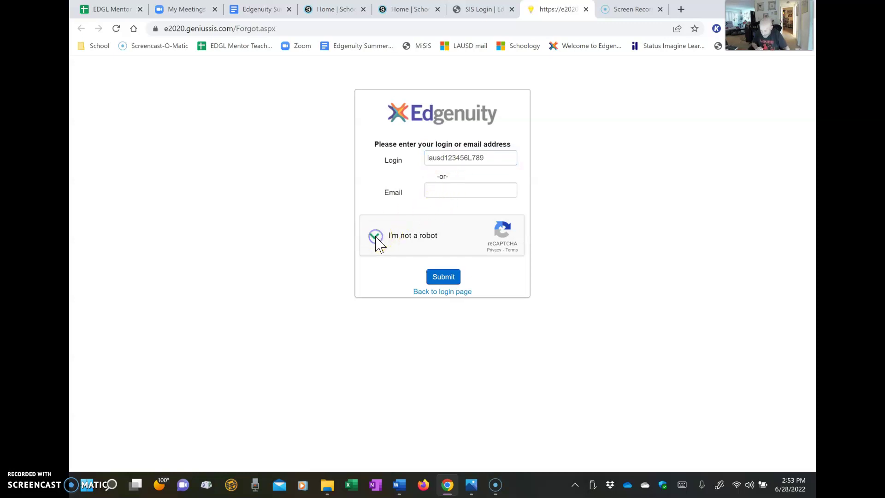
{"action": "left_click", "coordinate": [440, 279]}
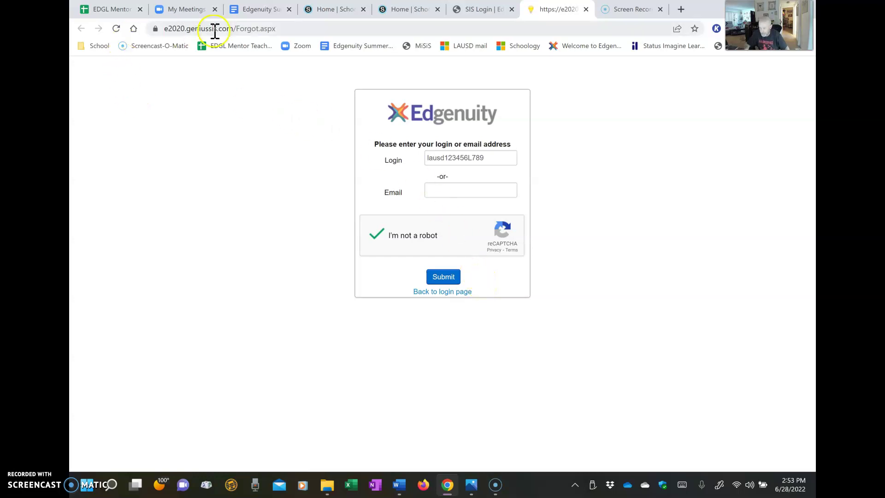
Back on the SIS login page, fill in a sample login e-mail and password and try signing in.
{"action": "left_click", "coordinate": [480, 9]}
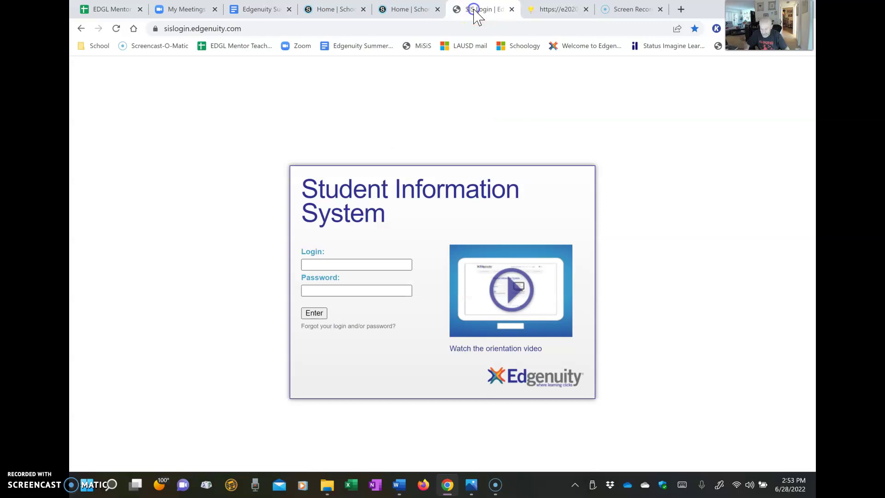
{"action": "left_click", "coordinate": [356, 265]}
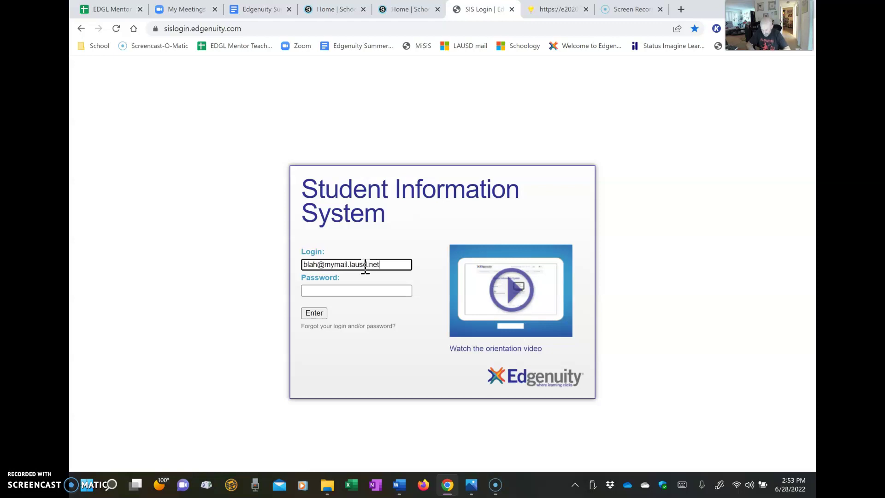
{"action": "key", "text": "Tab"}
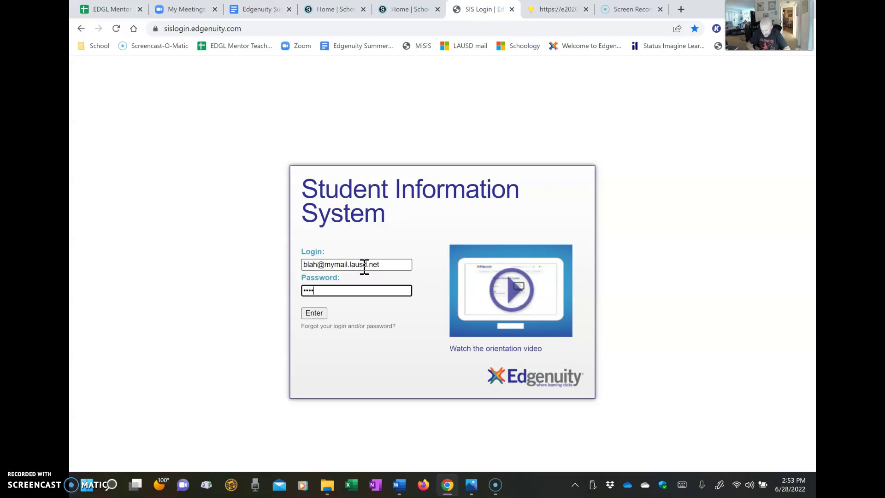
{"action": "left_click", "coordinate": [362, 222]}
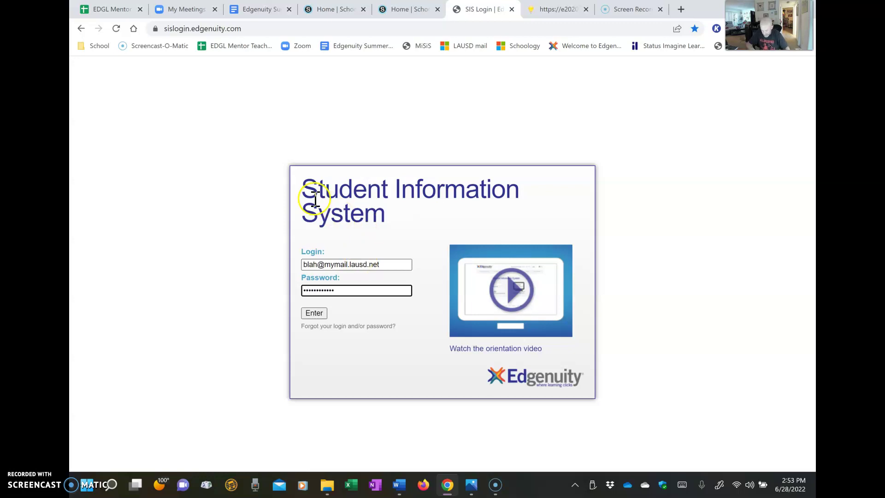
{"action": "left_click", "coordinate": [314, 313]}
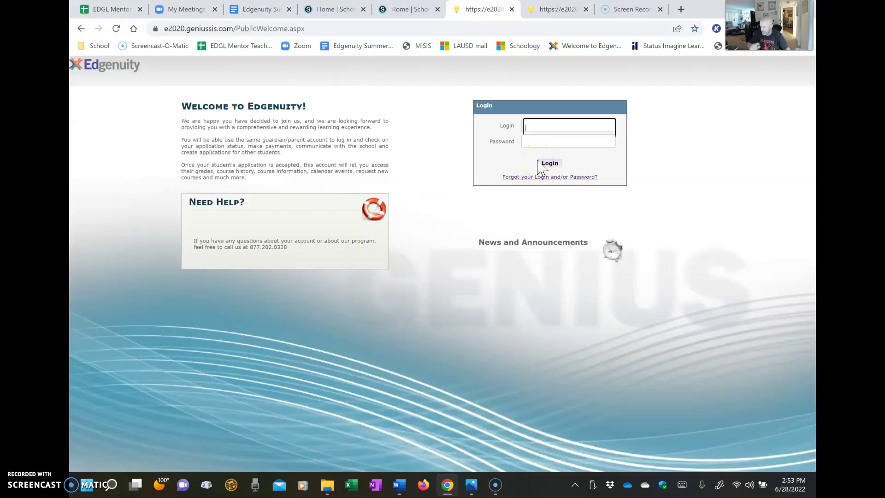
Type 'nothing here' on the welcome page, open forgot login/password, then go back to the login page.
{"action": "left_click", "coordinate": [560, 126]}
{"action": "type", "text": "nothing here"}
{"action": "left_click", "coordinate": [549, 178]}
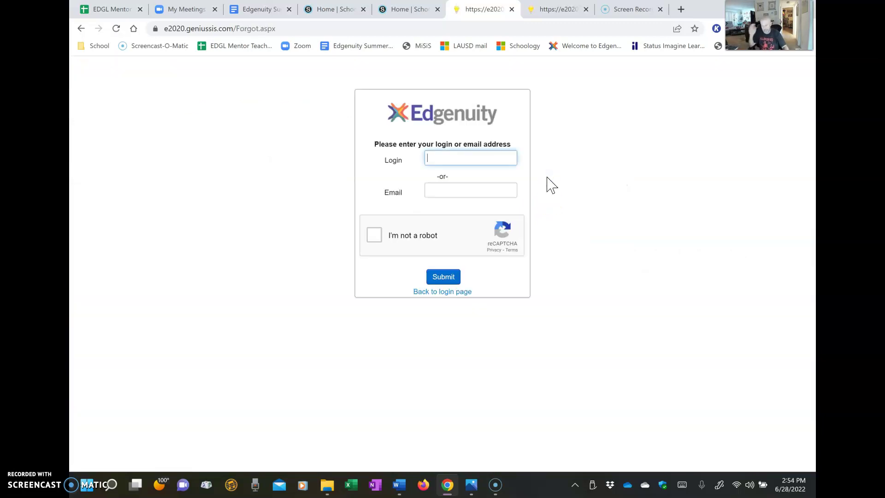
{"action": "left_click", "coordinate": [81, 29]}
{"action": "left_click", "coordinate": [81, 29]}
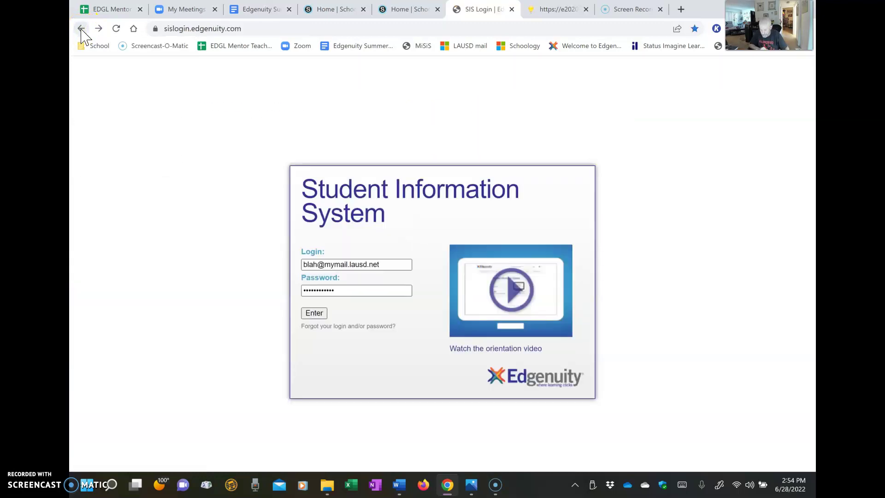
{"action": "left_click", "coordinate": [522, 291]}
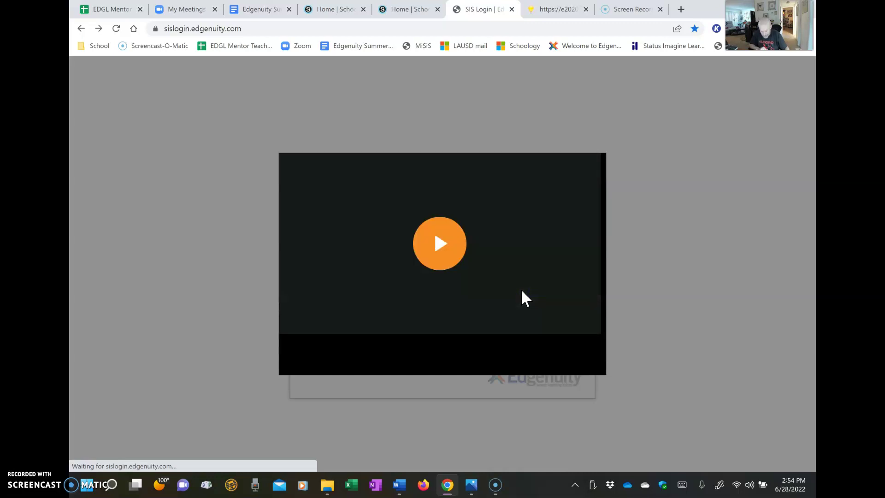
{"action": "left_click", "coordinate": [441, 244]}
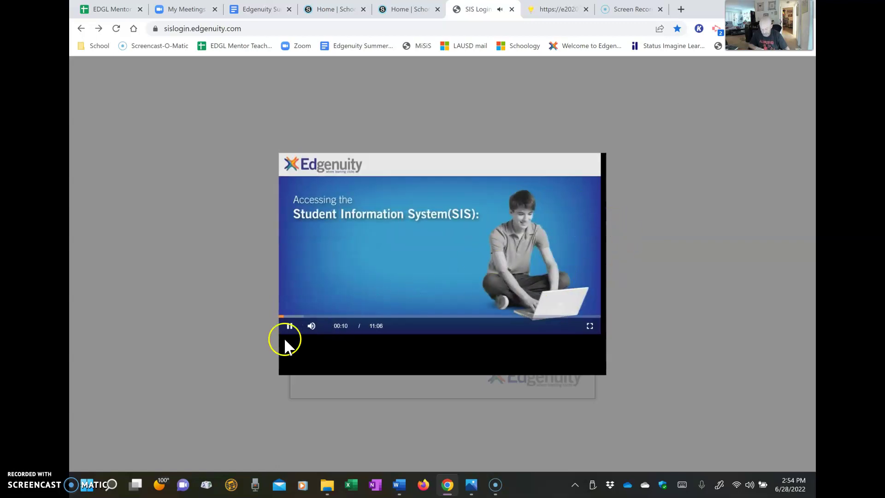
{"action": "left_click", "coordinate": [289, 326]}
{"action": "left_click", "coordinate": [659, 204]}
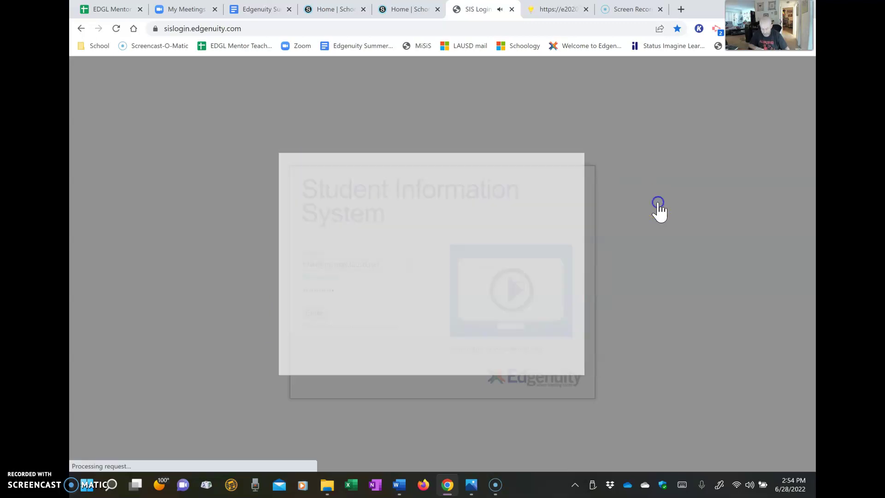